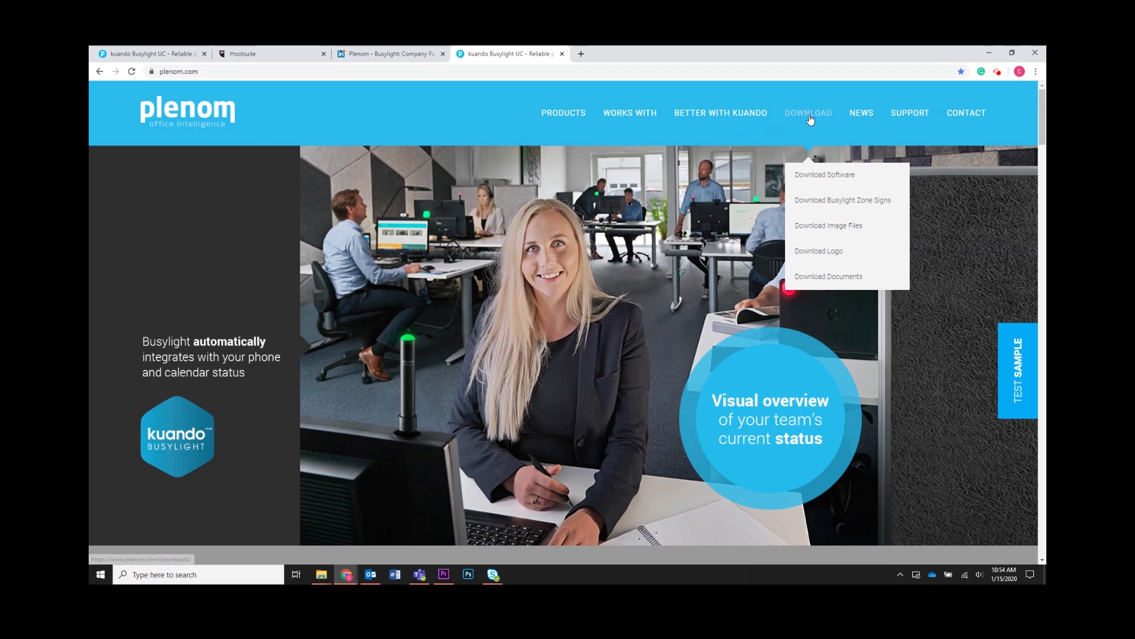
On the Plenom Download Software page, request the kuandoHUB zip download
click(818, 171)
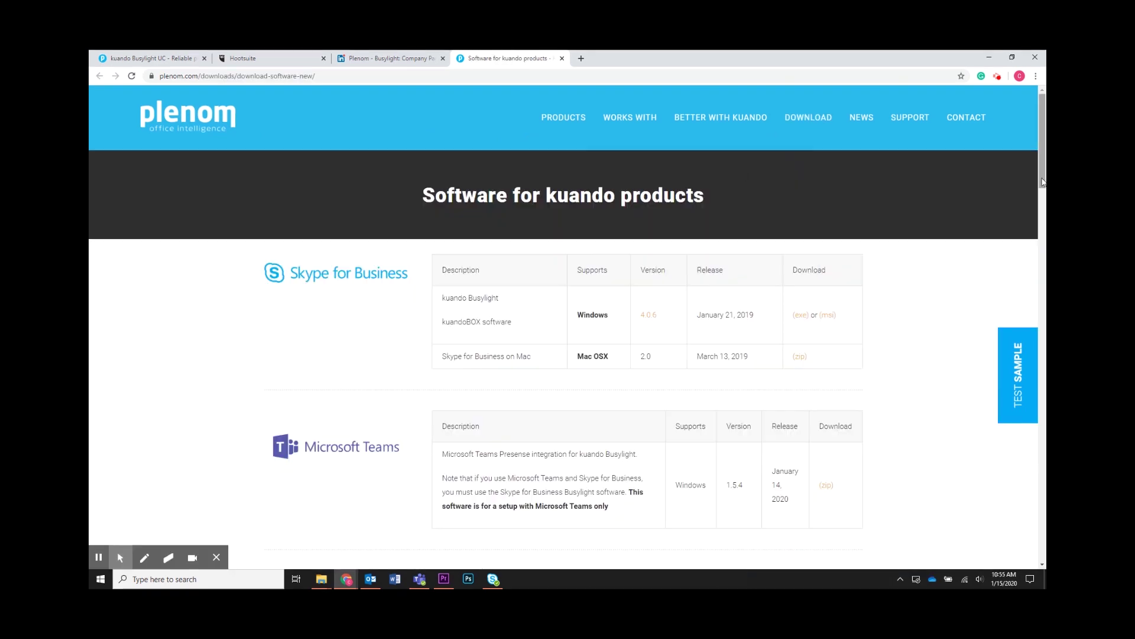
drag(1043, 177, 1044, 375)
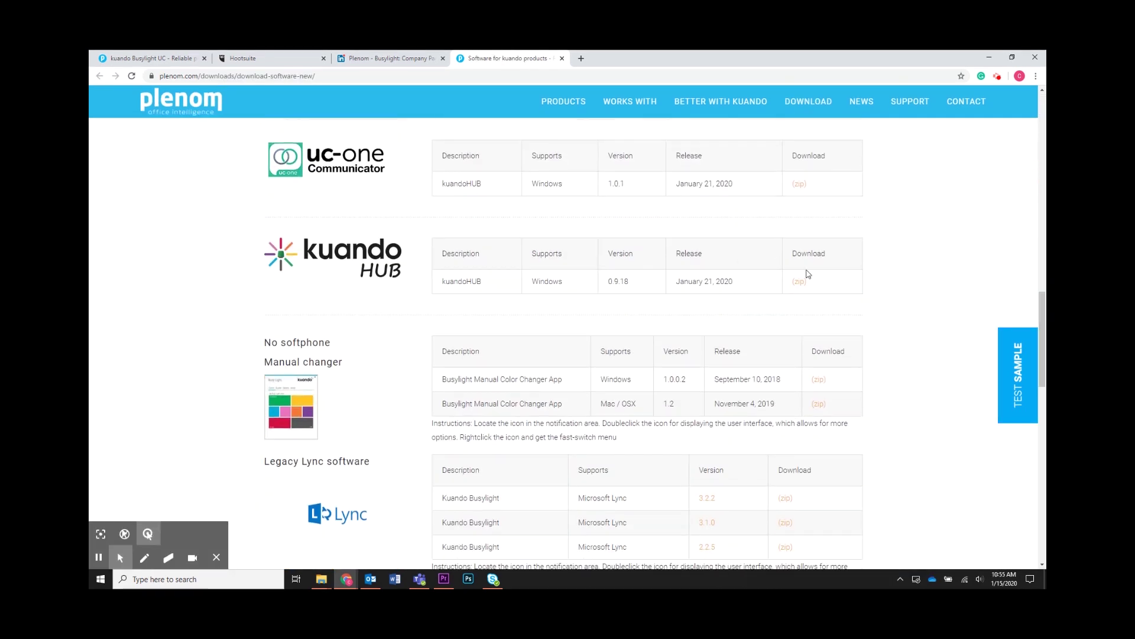
click(799, 283)
Register an e-mail, United States, and update notifications, then download and open the zip
click(592, 186)
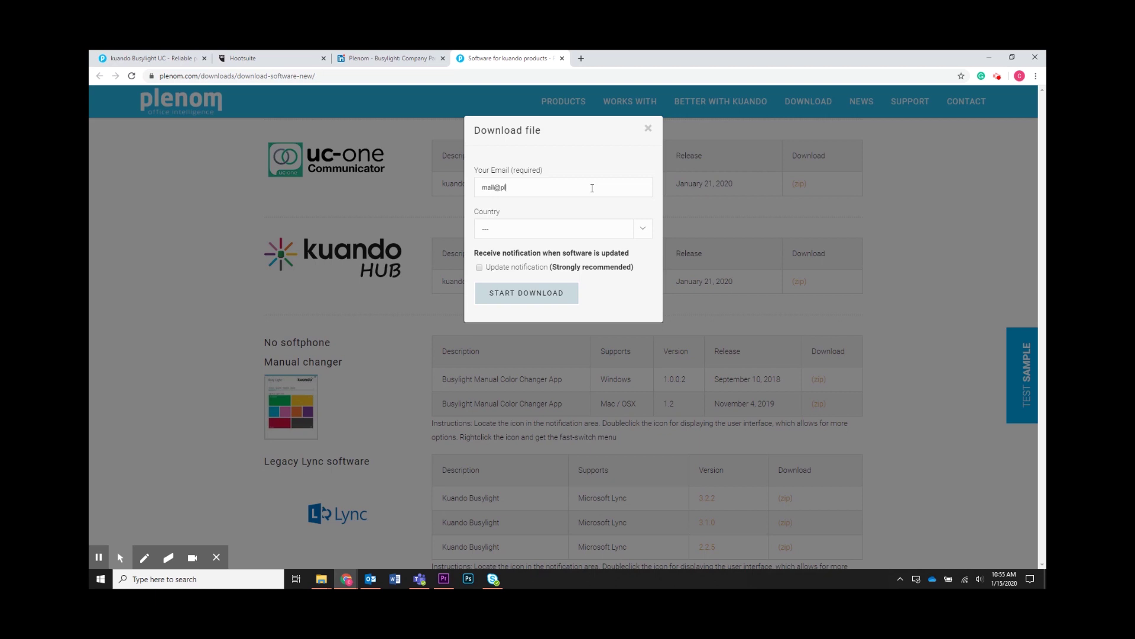
key(Tab)
text(United States)
click(479, 267)
click(506, 292)
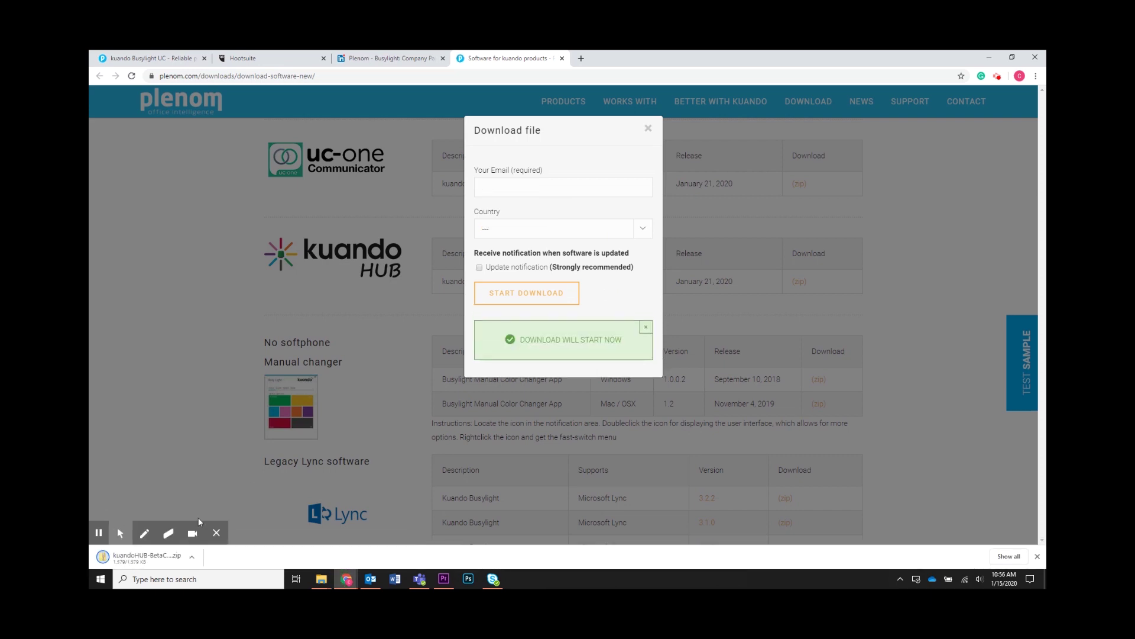
click(137, 559)
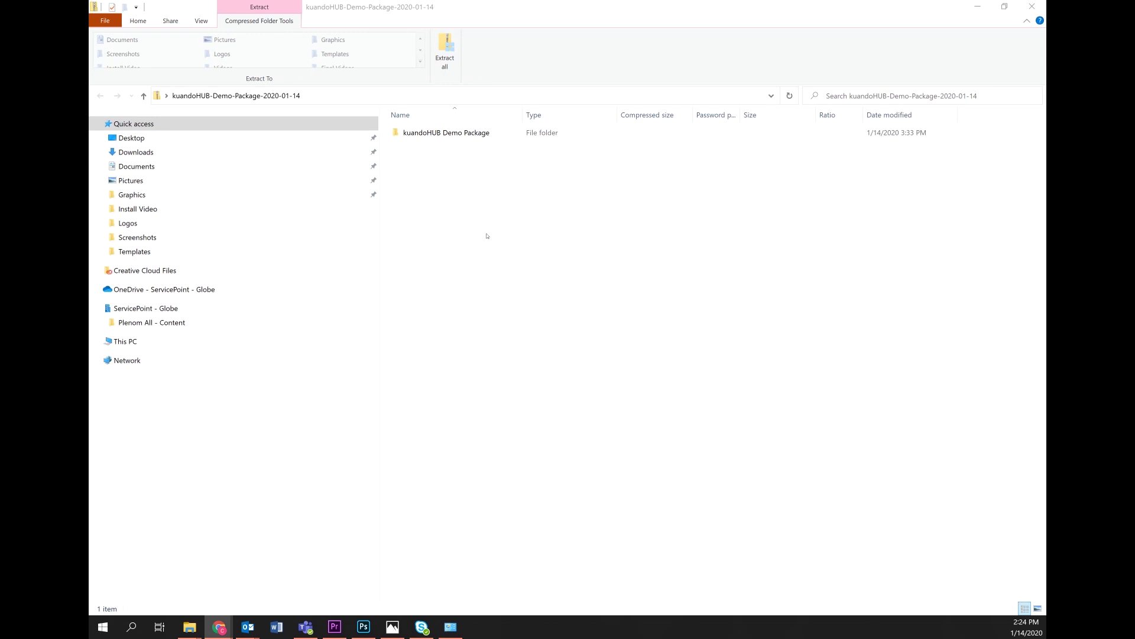
Run kuandoHUBSetup from the BetaCandidate folder, accept the license, and install kuandoHUB
double_click(438, 132)
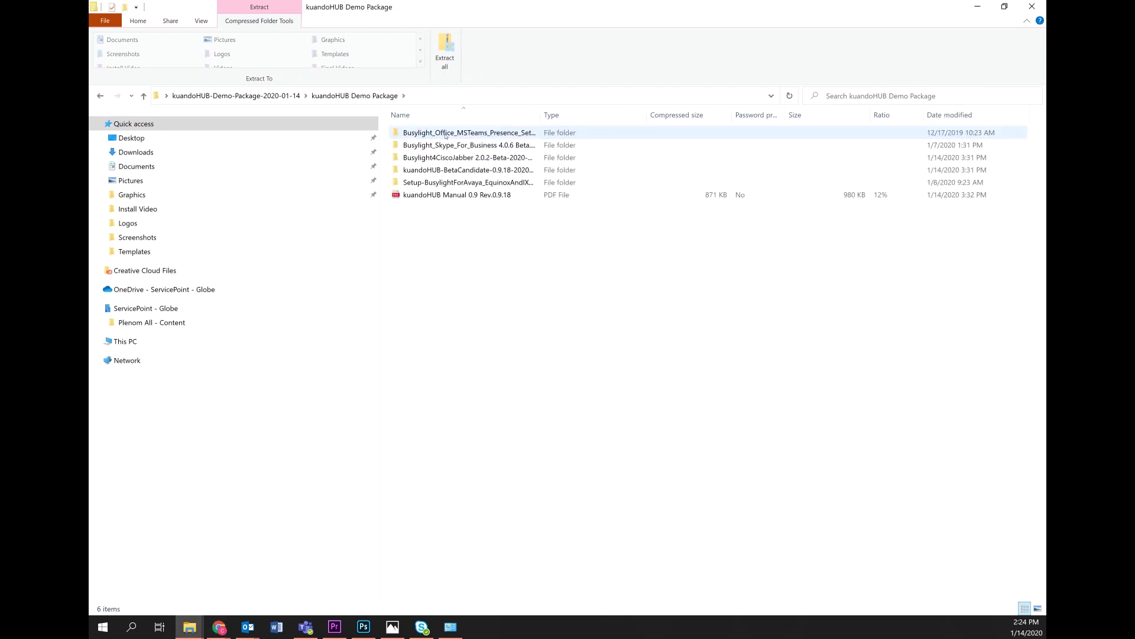
double_click(453, 170)
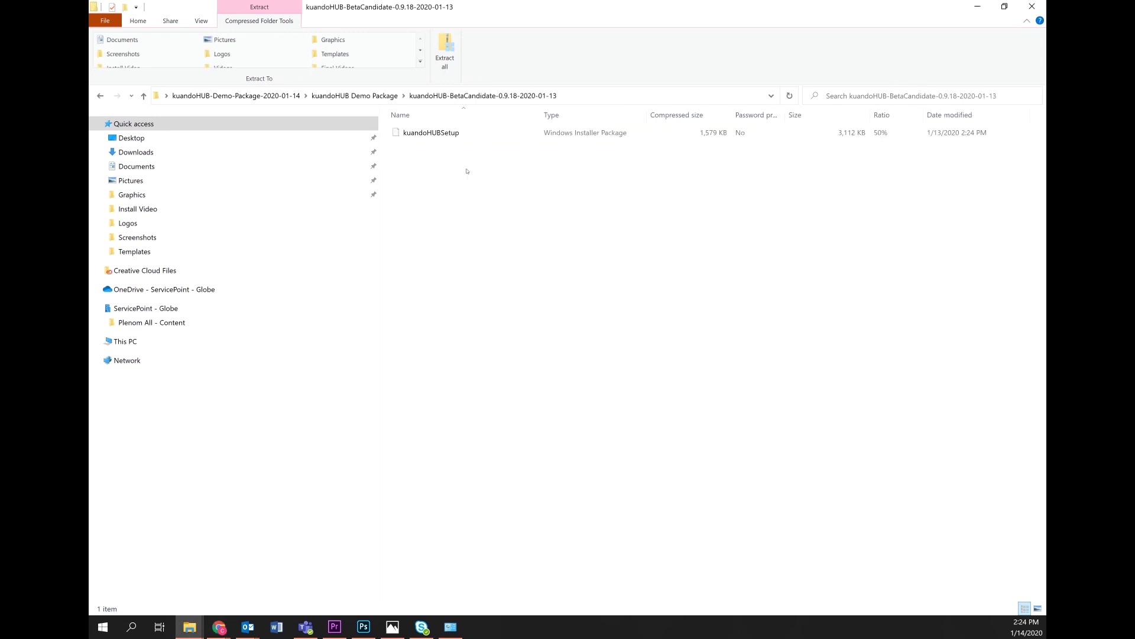
double_click(456, 134)
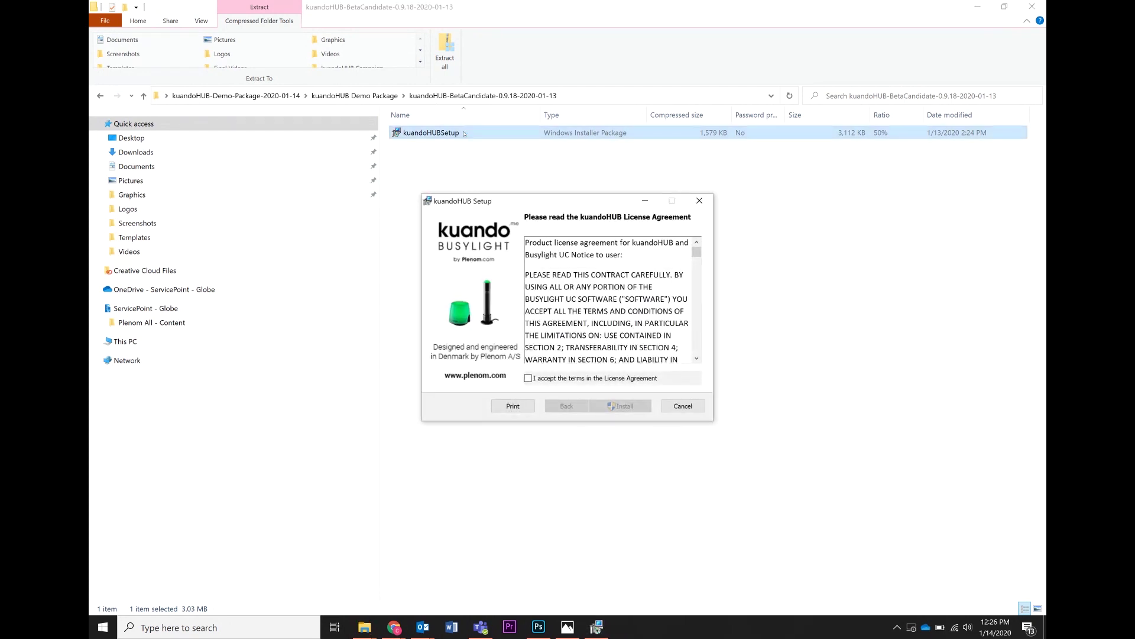
drag(697, 251, 696, 349)
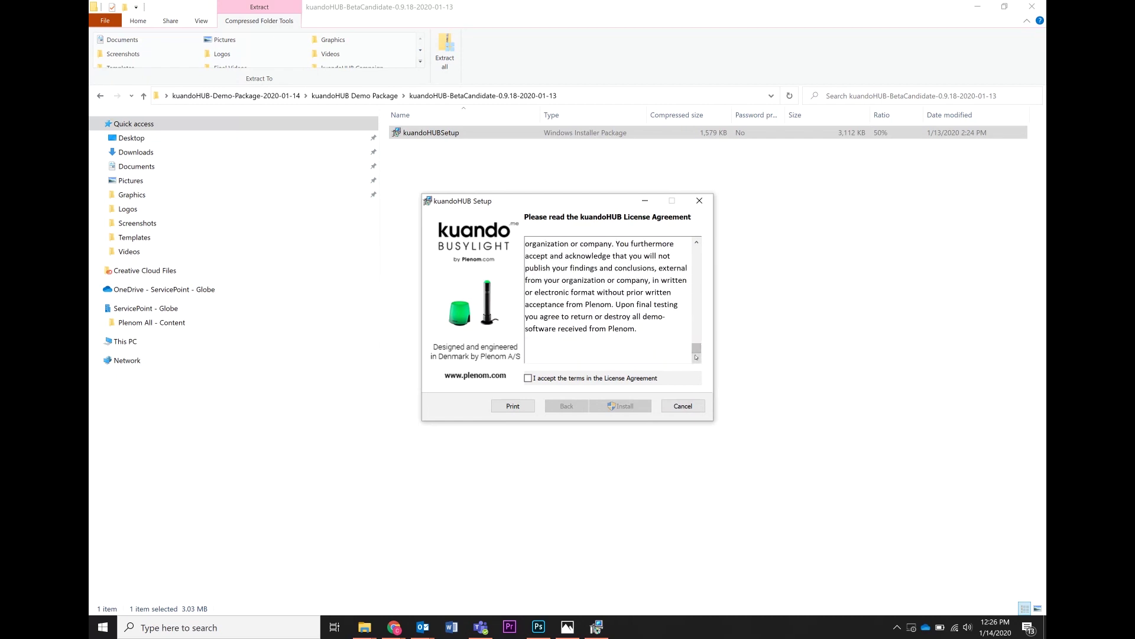
click(541, 383)
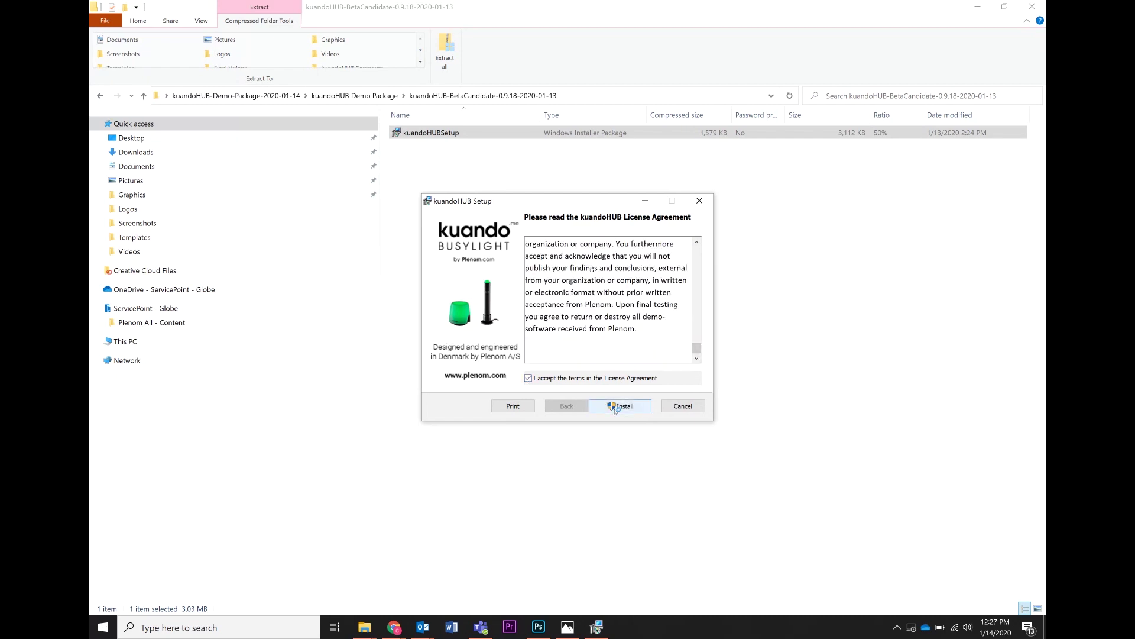
click(615, 408)
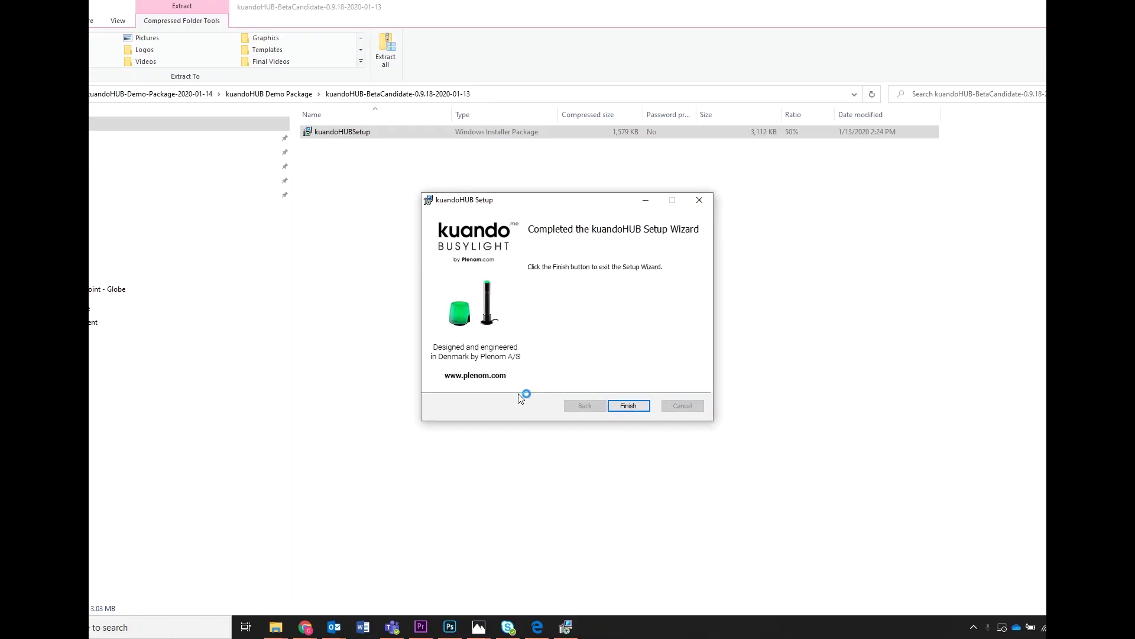
click(628, 405)
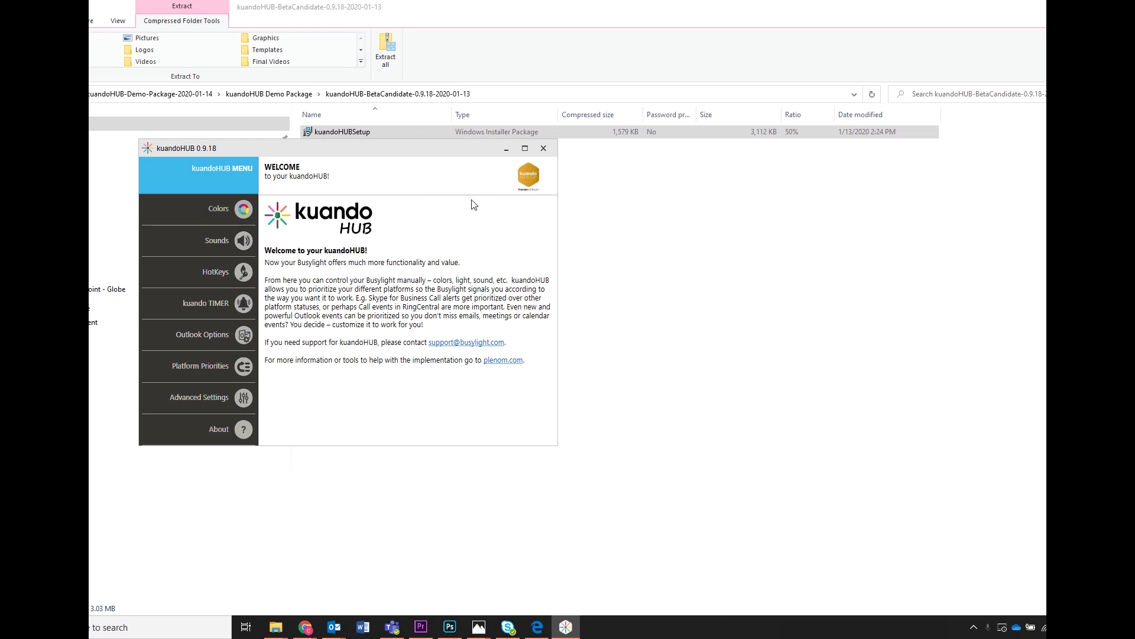
Maximize kuandoHUB, view its Colors page, close it, and return to the Demo Package folder
click(524, 148)
click(153, 124)
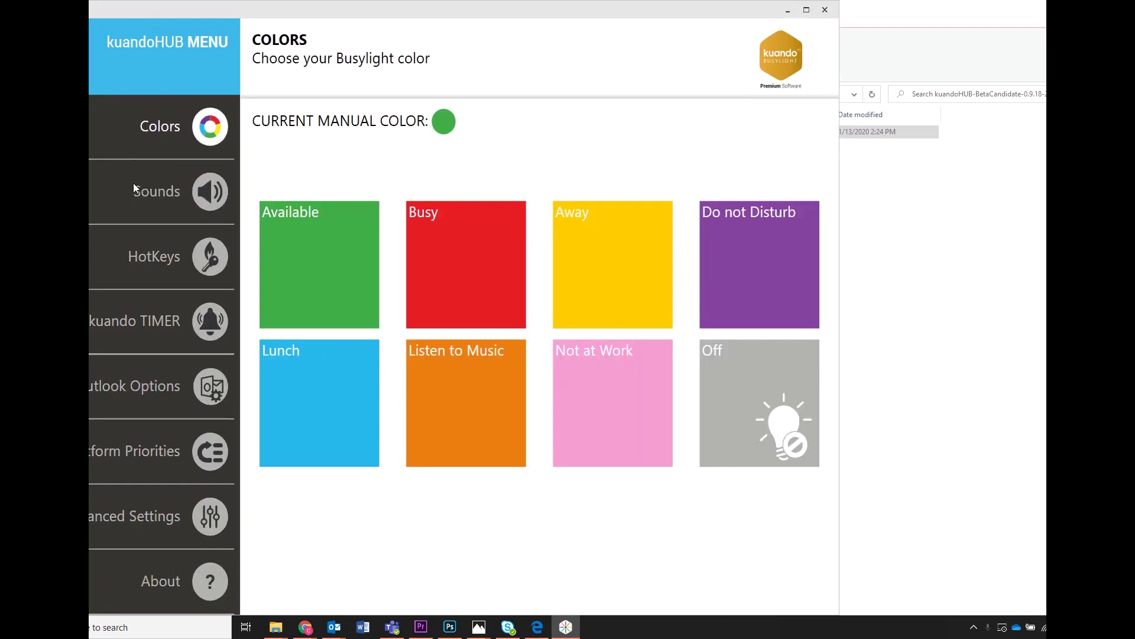
click(825, 11)
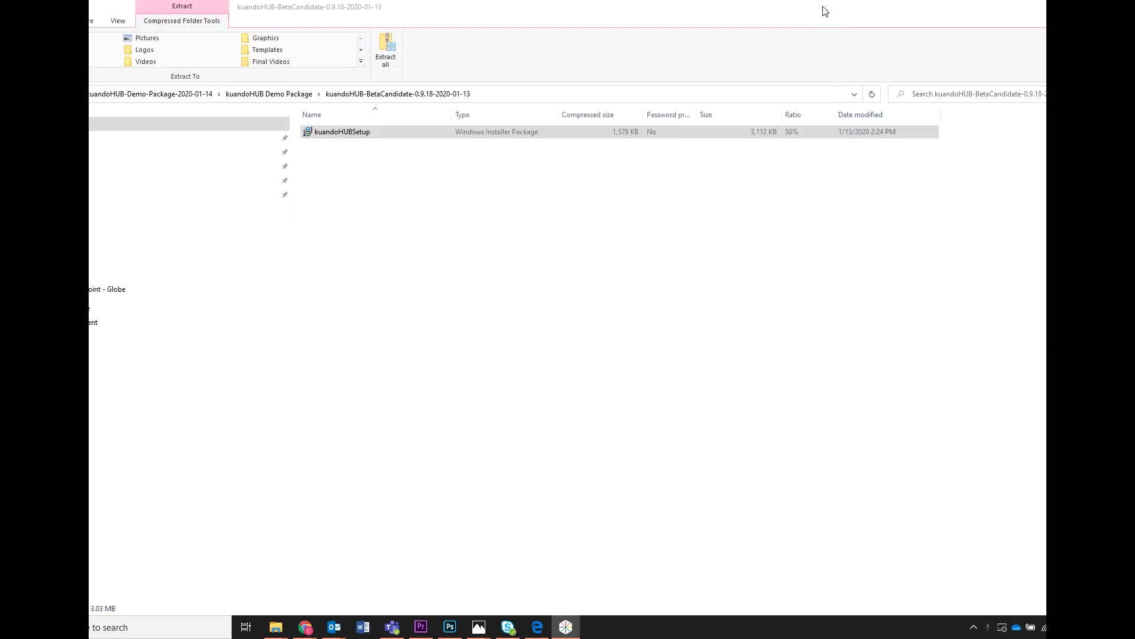
click(255, 95)
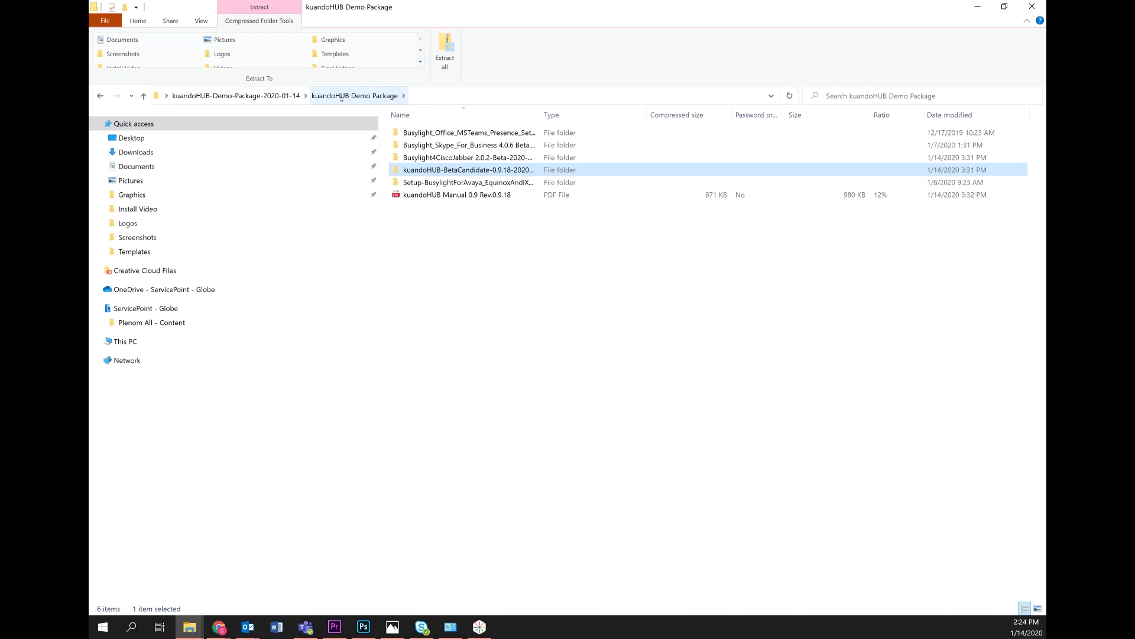
Launch the Busylight MS Teams presence installer, accept its license, and start installing
double_click(452, 134)
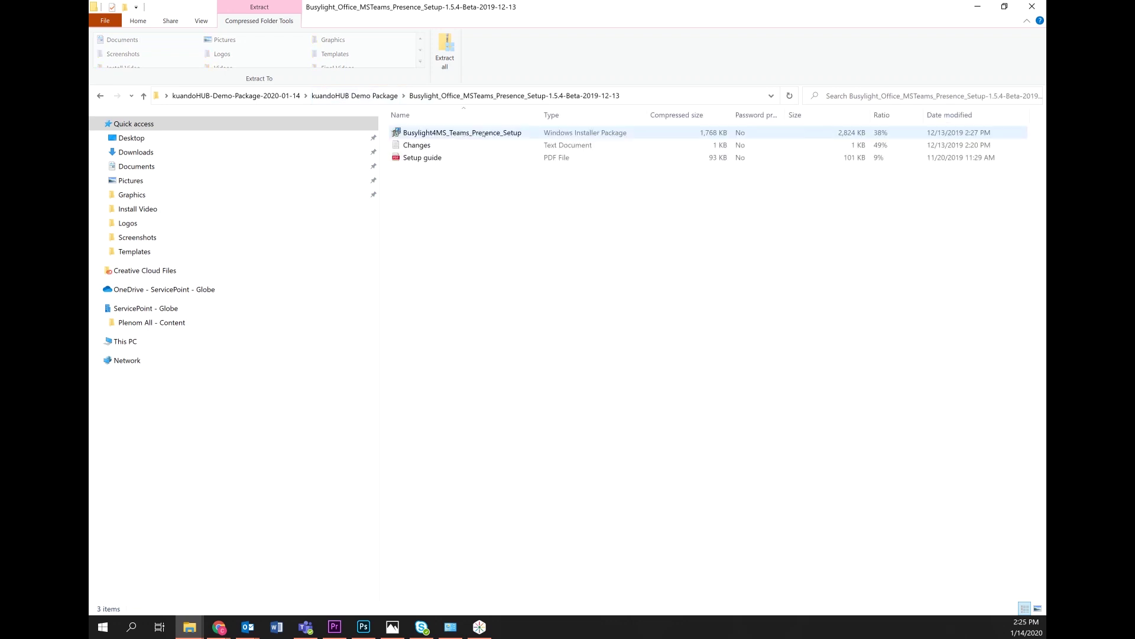
double_click(484, 134)
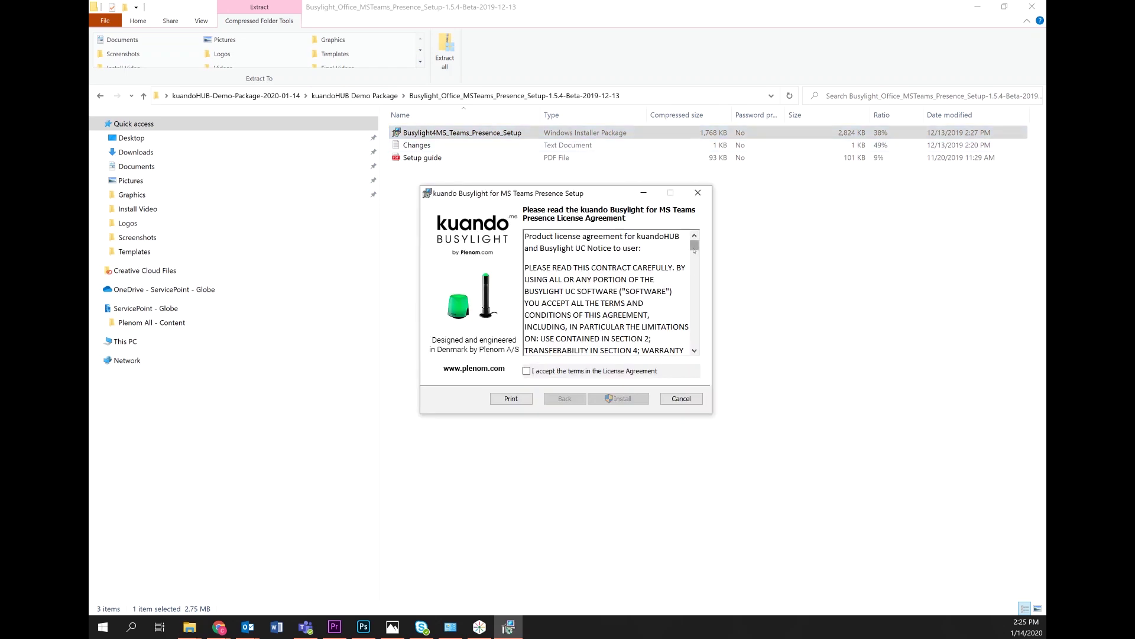
drag(694, 249, 694, 341)
click(592, 370)
click(619, 398)
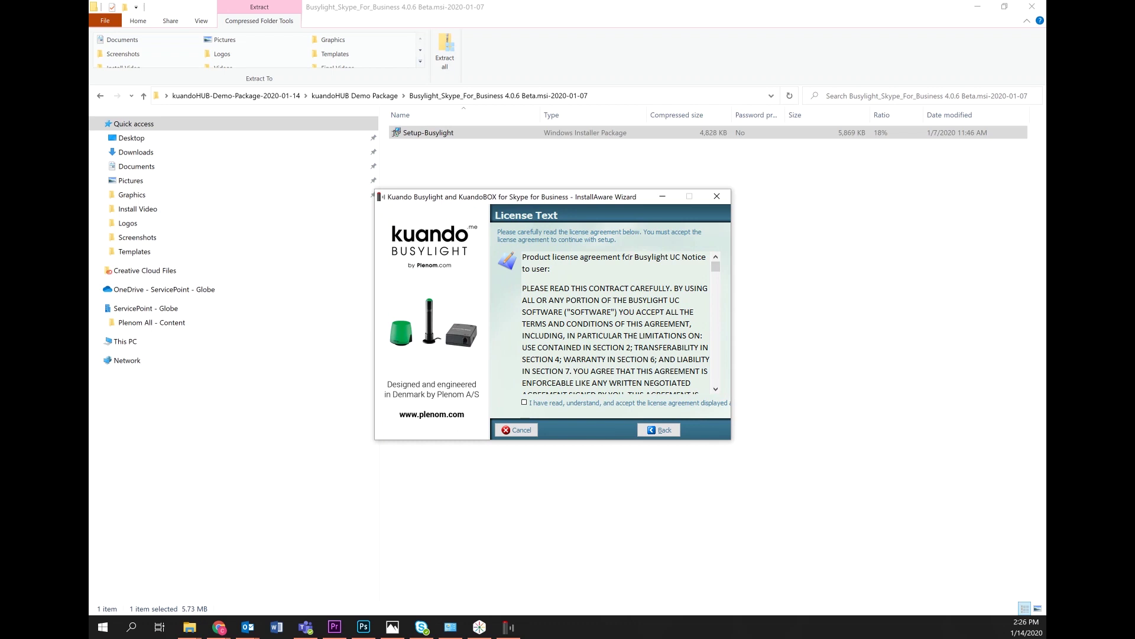
Accept the Skype for Business license, finish its install, and return to the Demo Package folder
drag(716, 264, 725, 380)
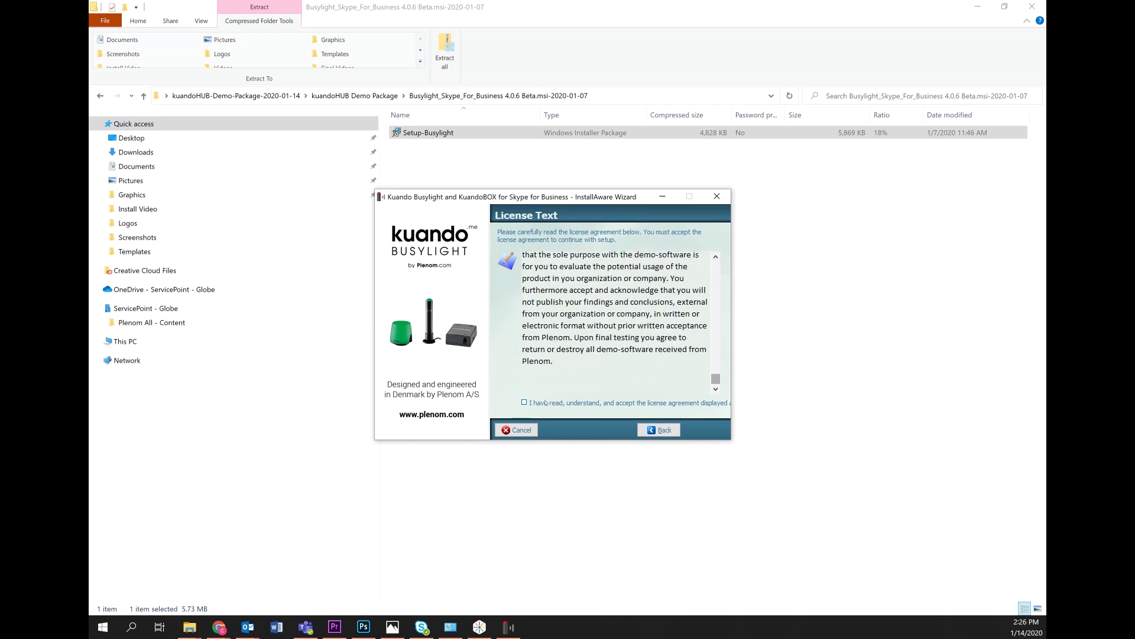
click(716, 402)
click(706, 430)
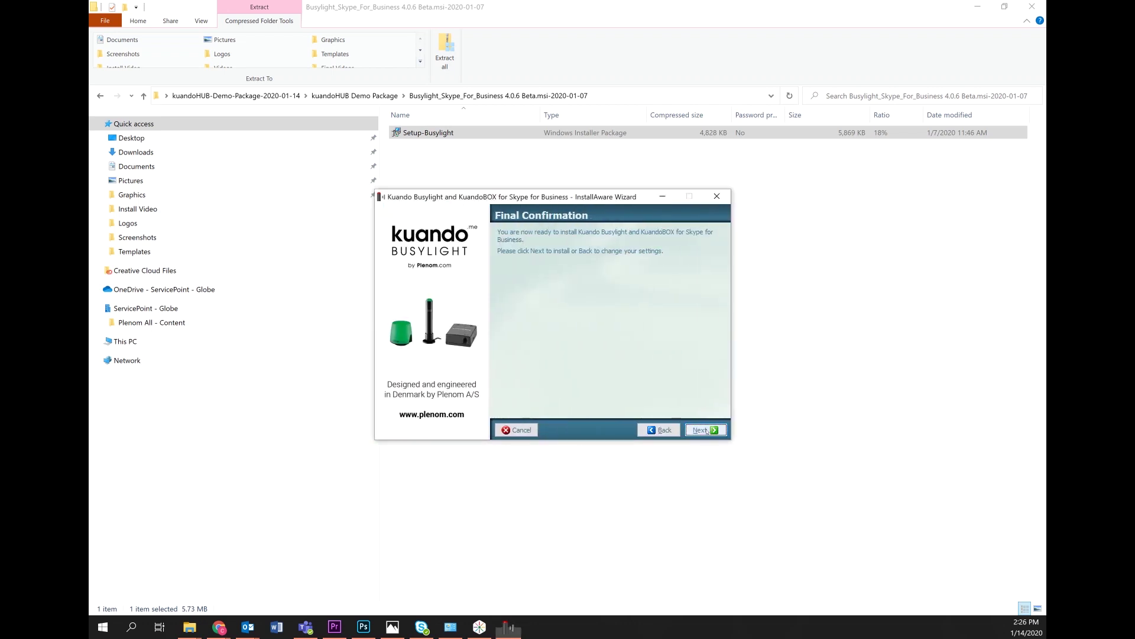
click(705, 430)
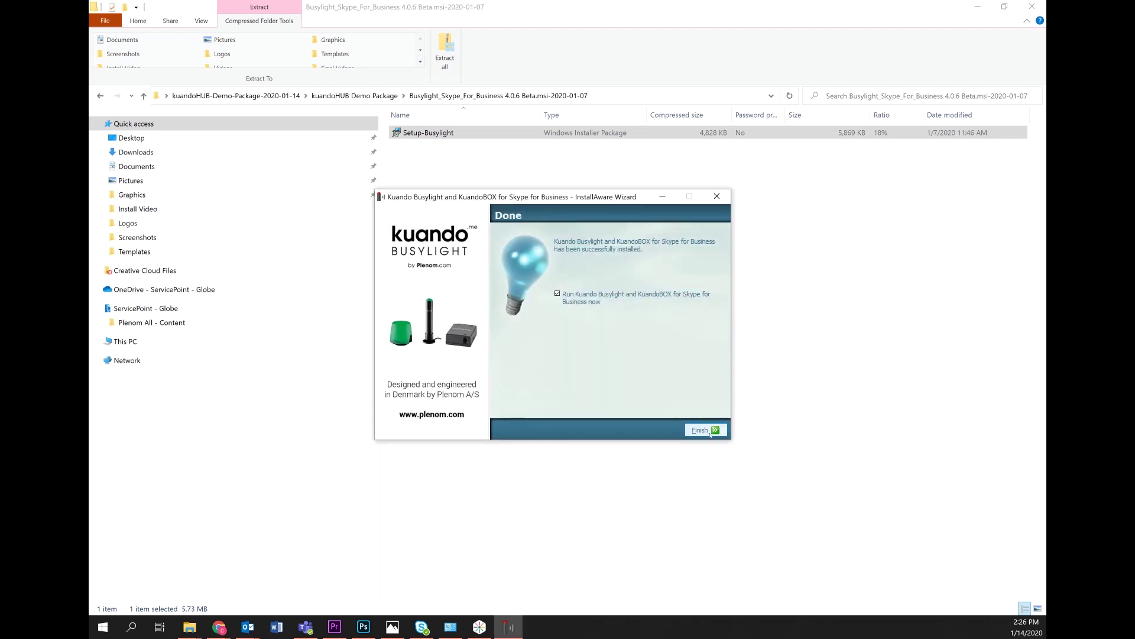
click(710, 431)
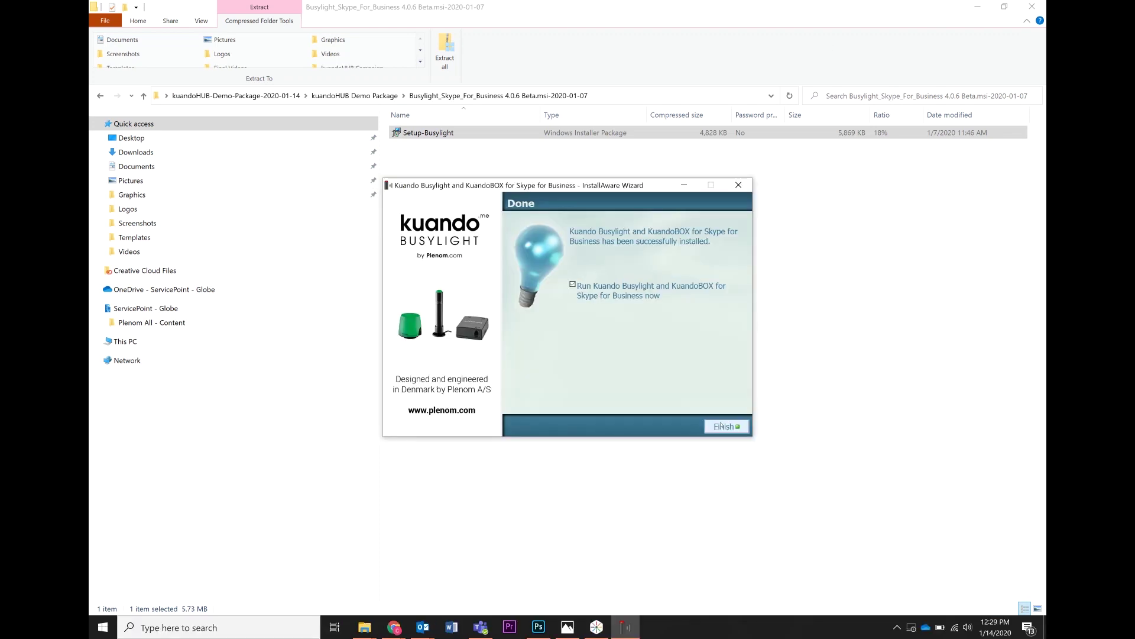
click(722, 424)
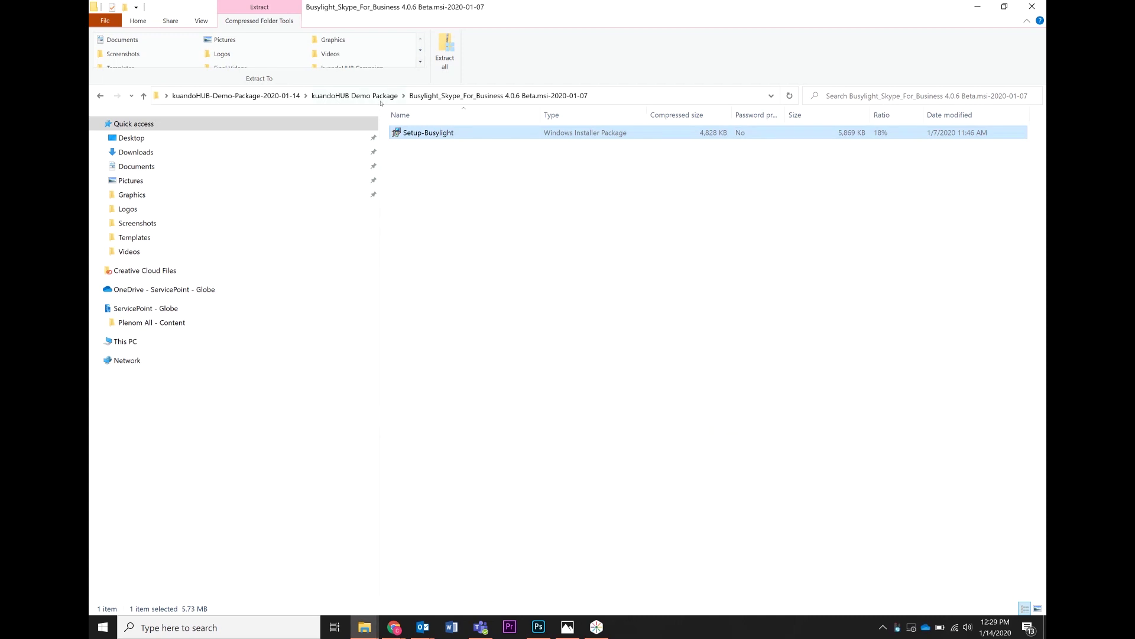
click(374, 97)
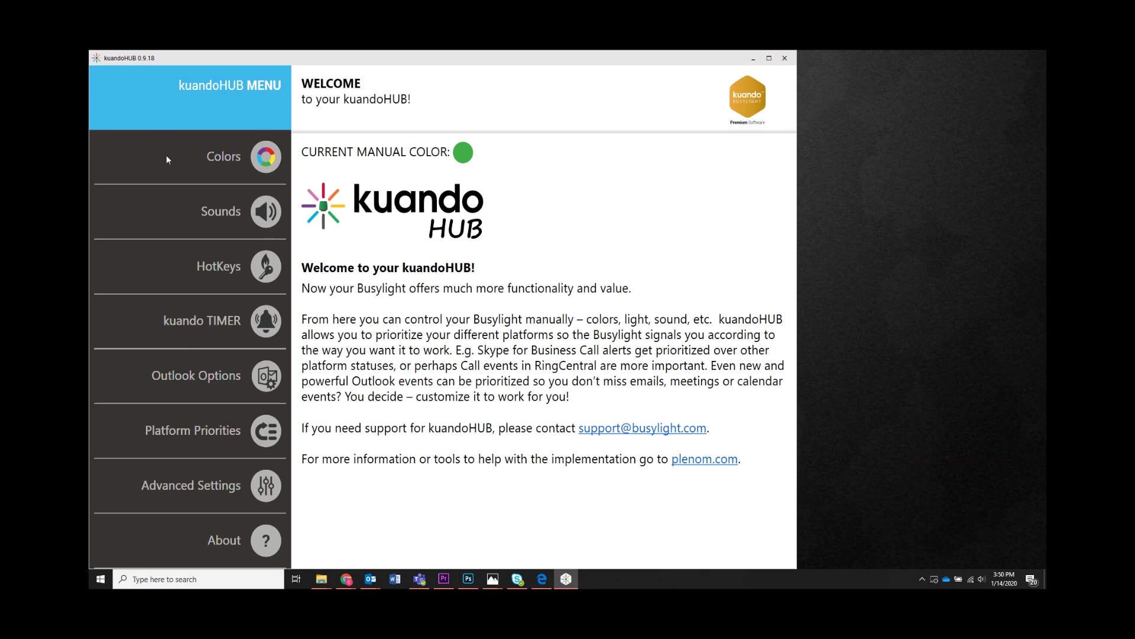
On the HotKeys page, change the Available hotkey from Ctrl + Z to Ctrl + 1
click(165, 156)
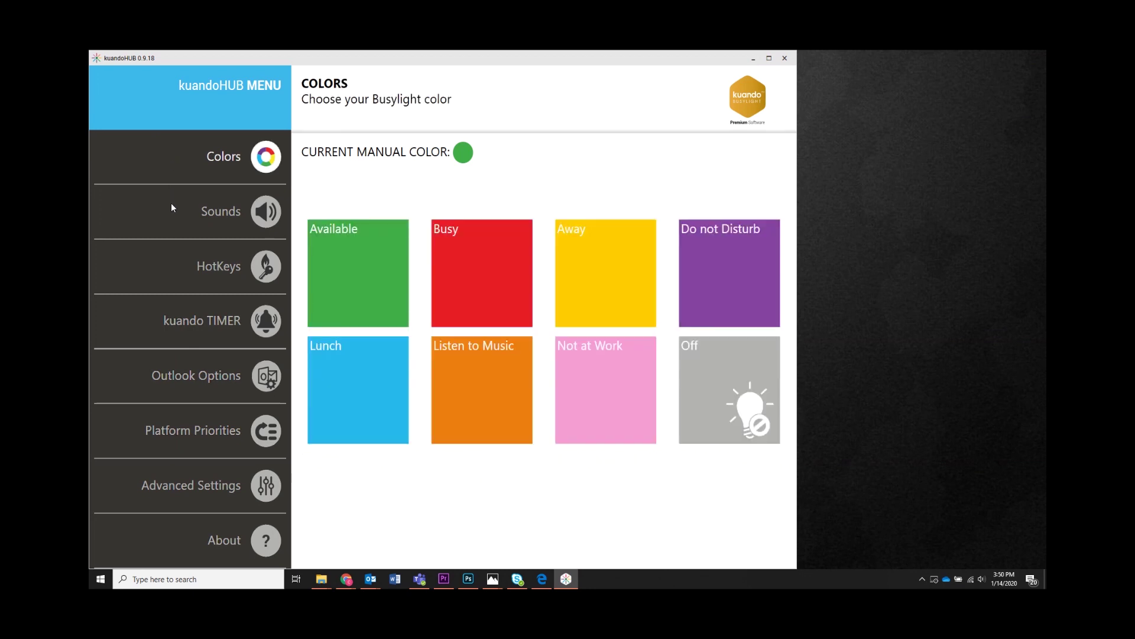
click(171, 204)
click(181, 269)
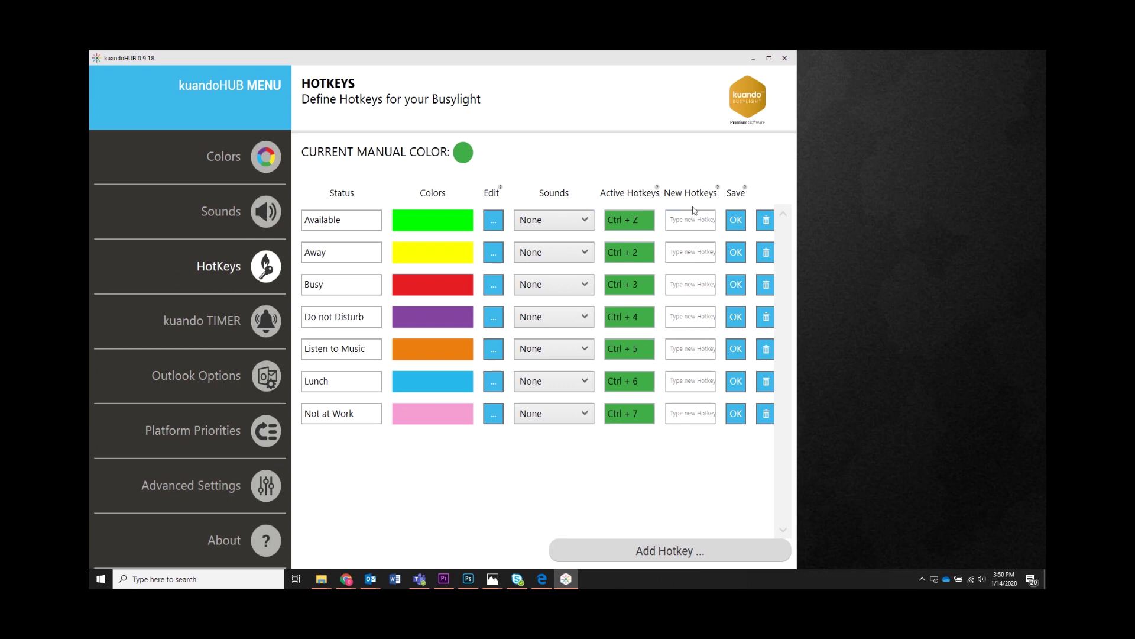
click(693, 228)
key(ctrl)
click(736, 220)
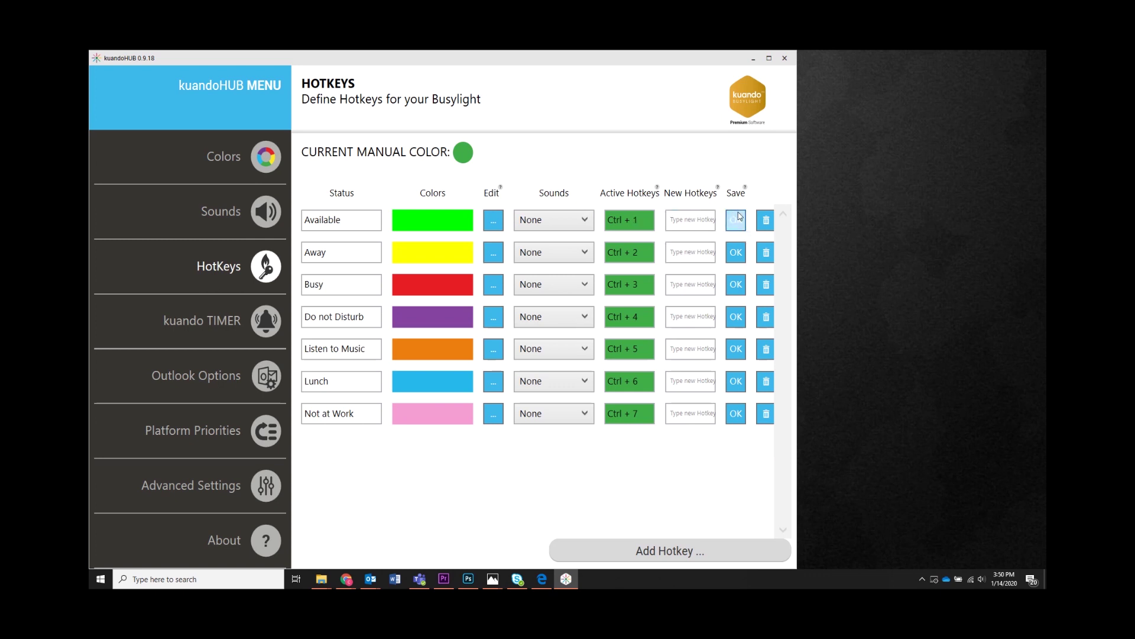
Browse the kuando TIMER, Outlook, priorities and Colors pages, ending on Sounds
click(137, 322)
click(115, 371)
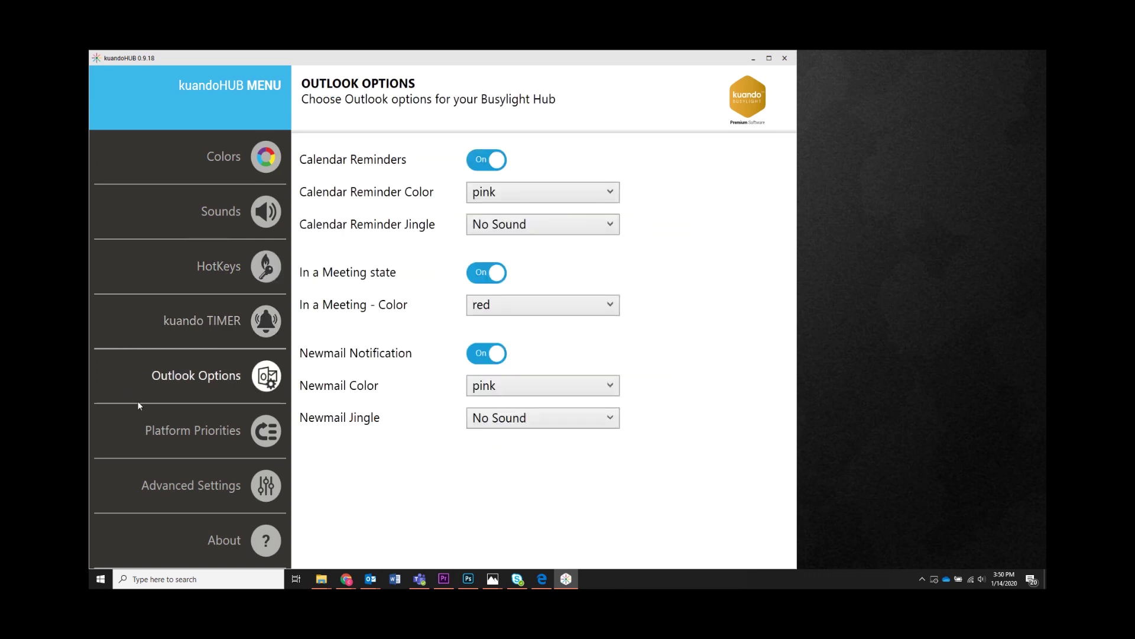
click(134, 427)
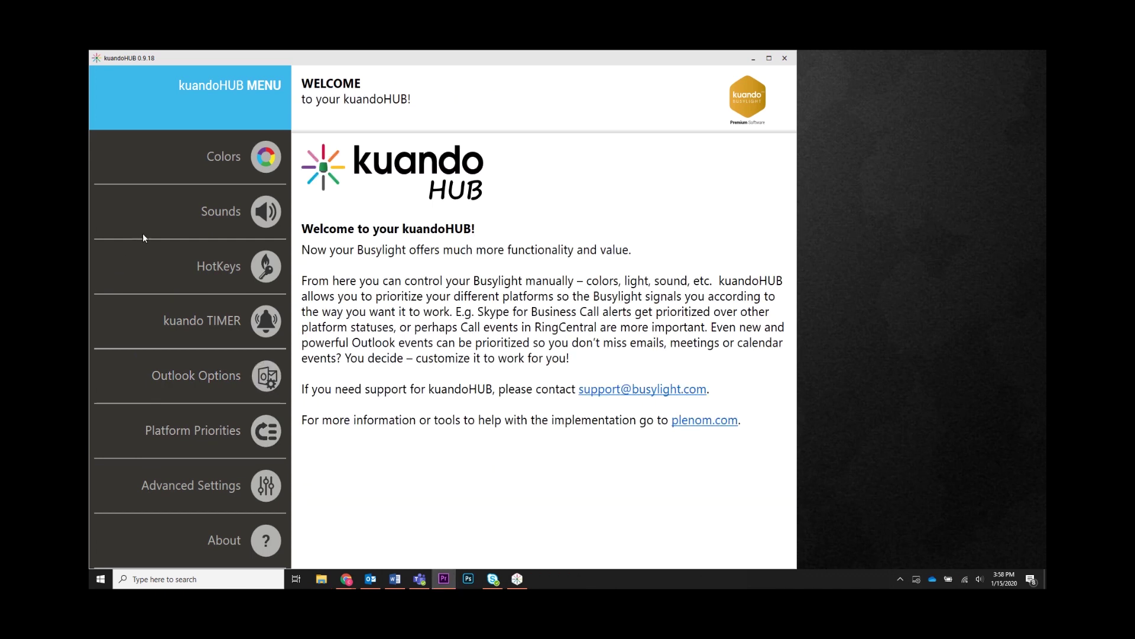
click(175, 167)
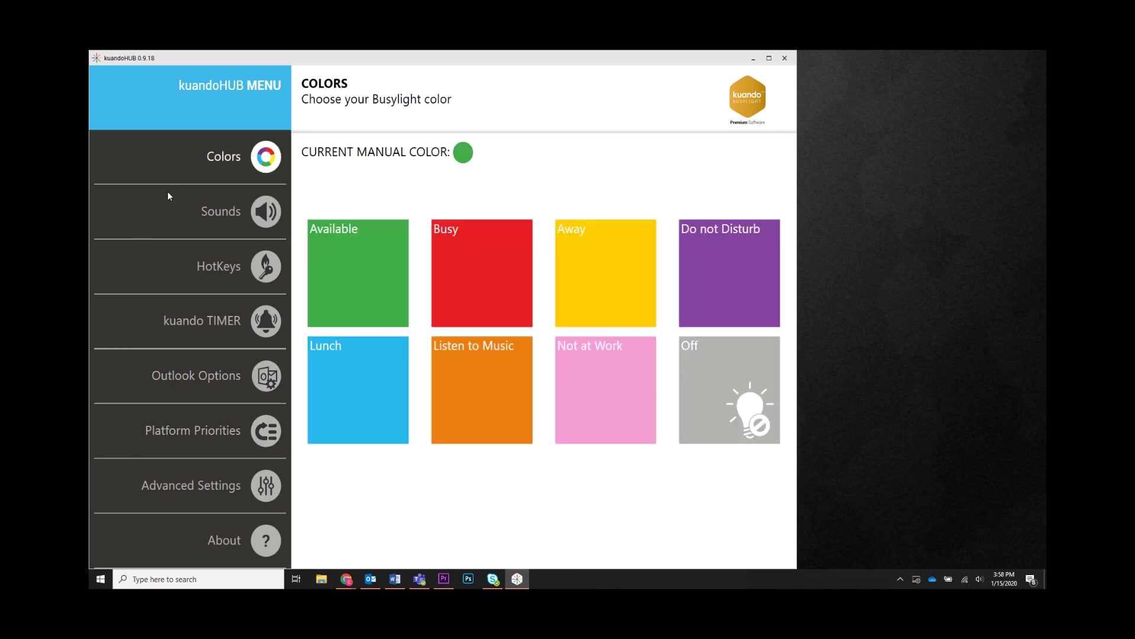
click(168, 210)
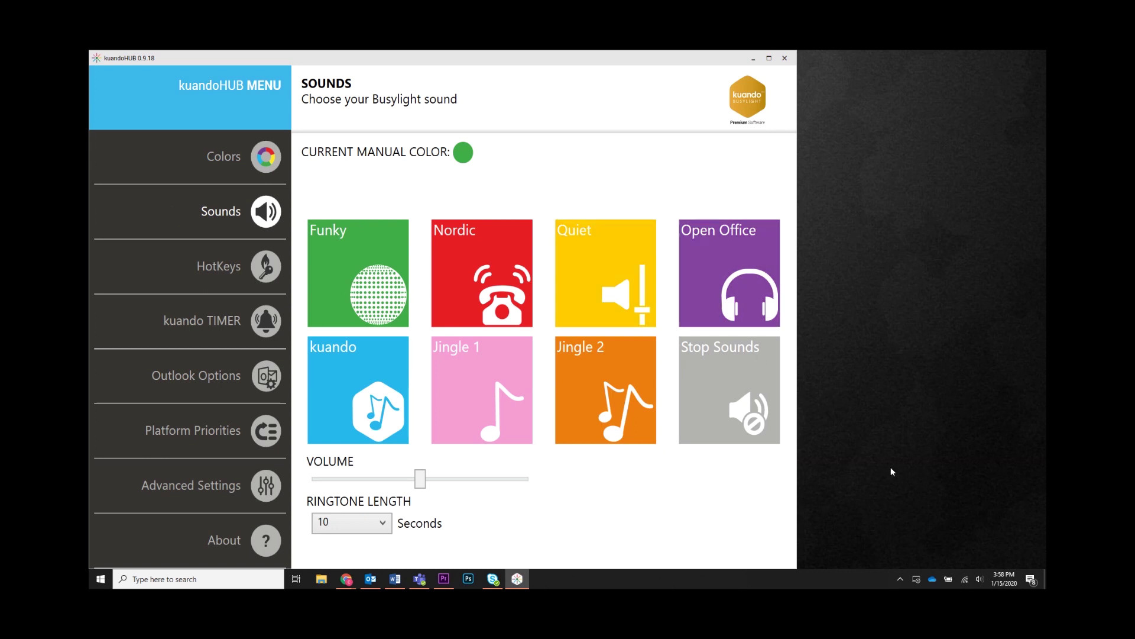
Open the kuando Busylight tray icon's menu from the hidden notification-area icons to reach its Sound options
click(900, 579)
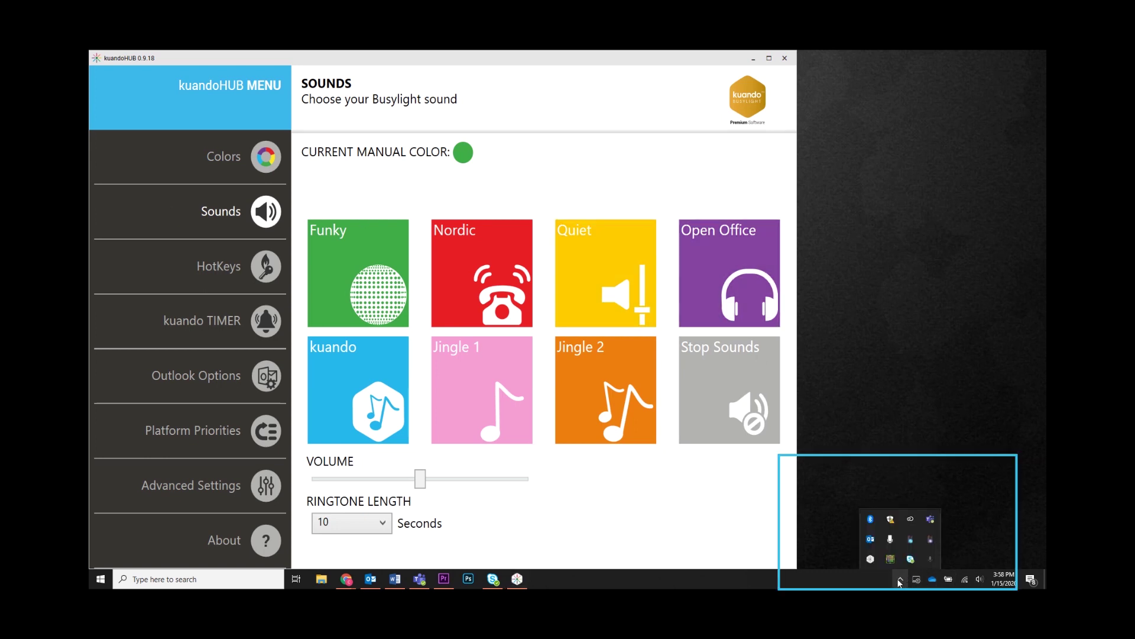
right_click(911, 540)
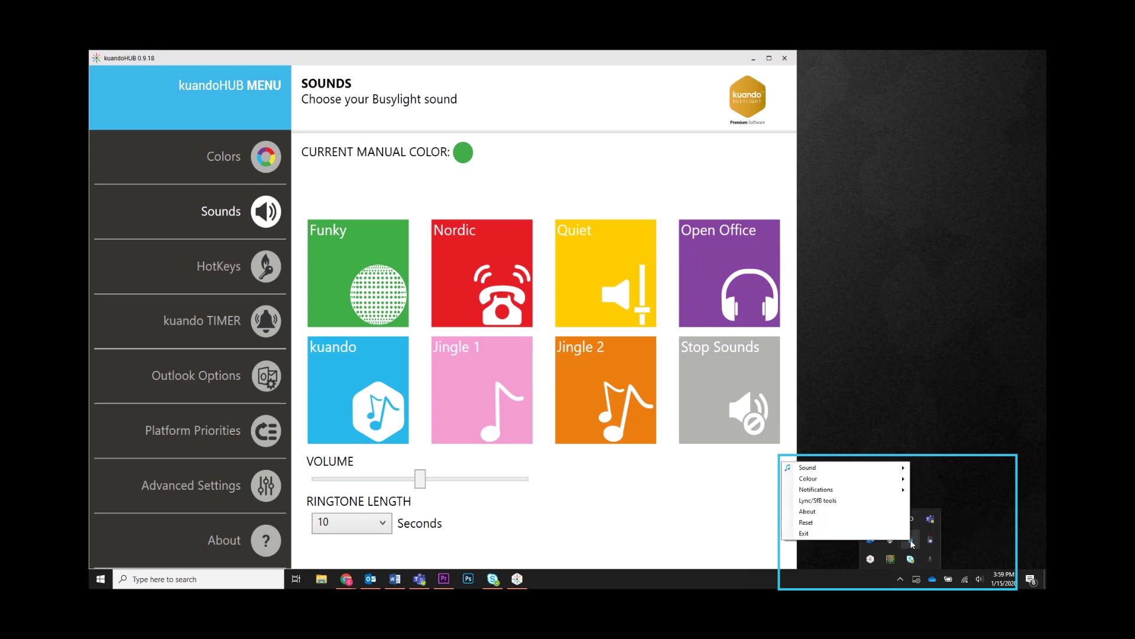
right_click(911, 541)
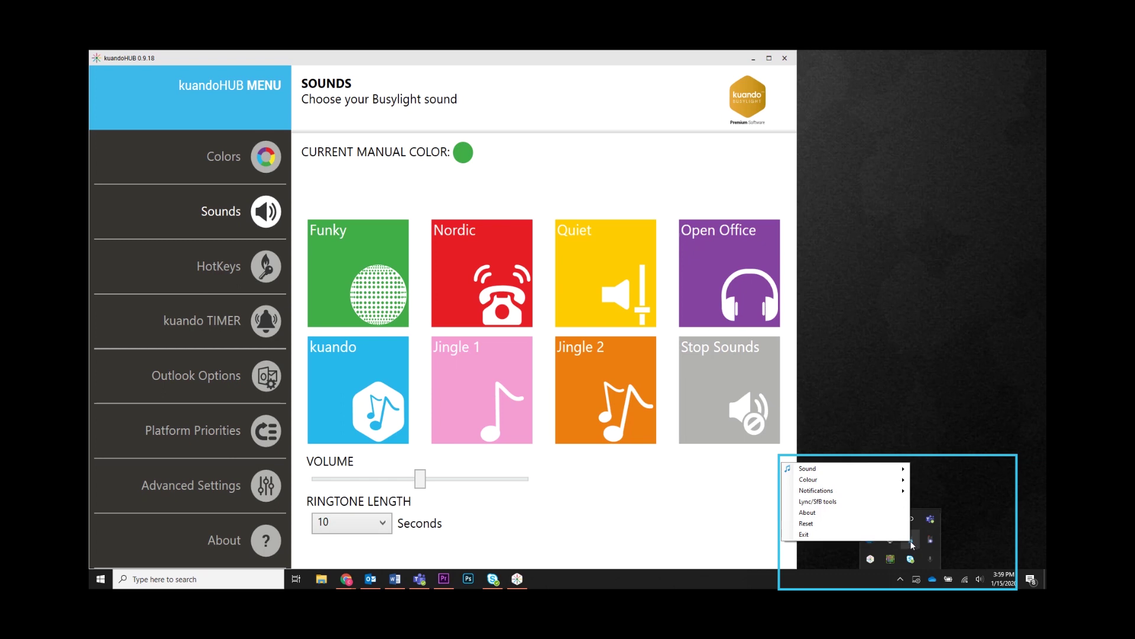
right_click(911, 542)
right_click(929, 541)
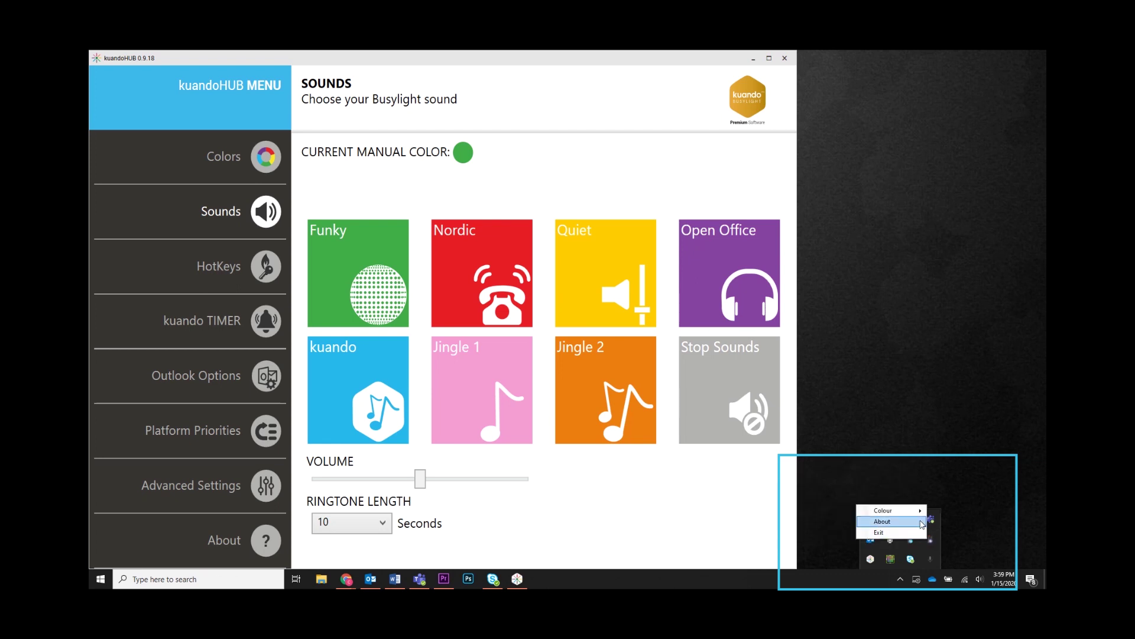
mouse_move(920, 514)
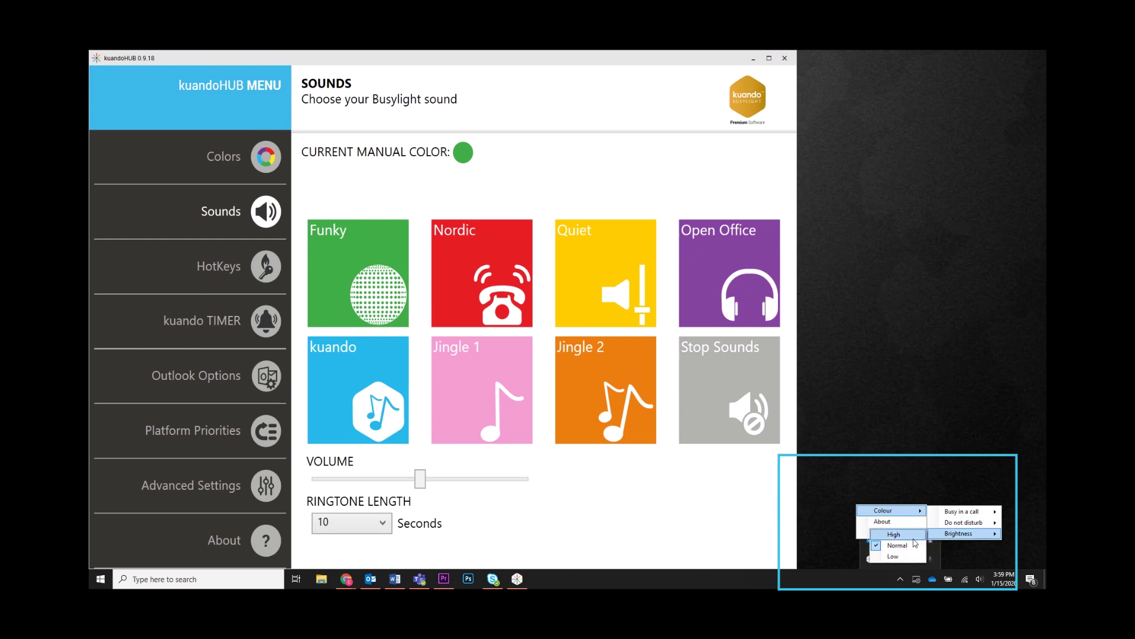
click(953, 549)
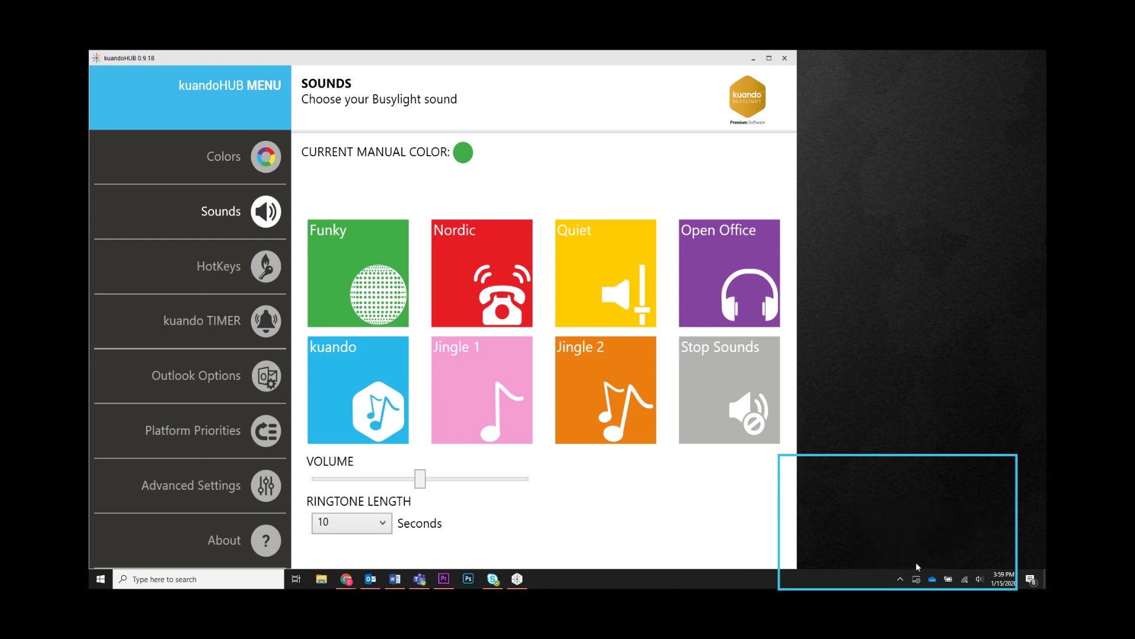
click(901, 578)
right_click(912, 543)
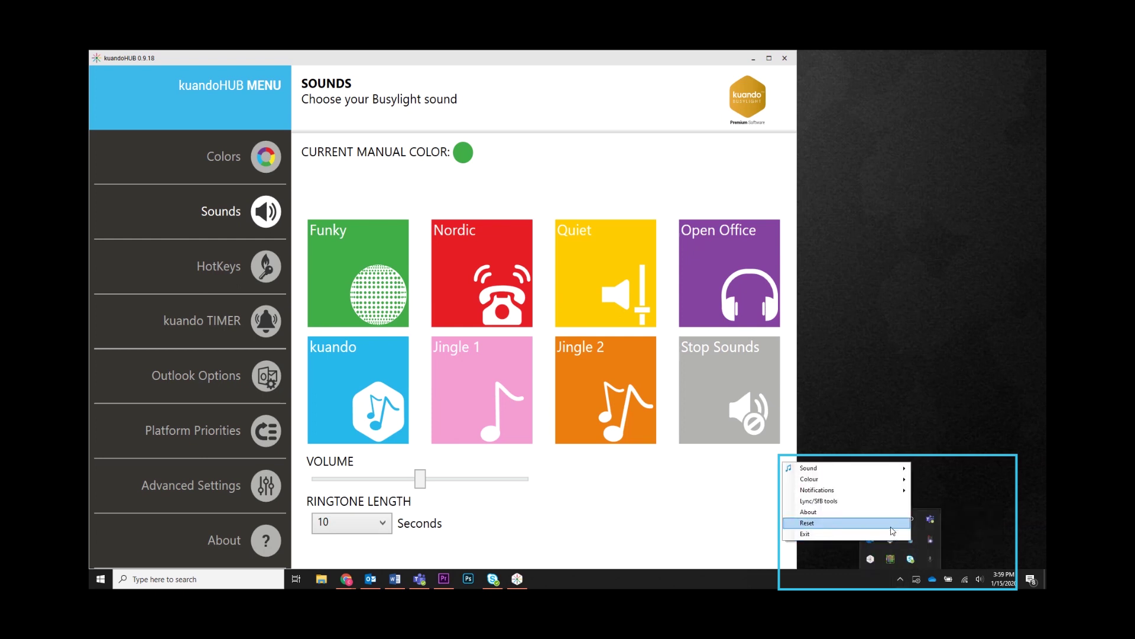